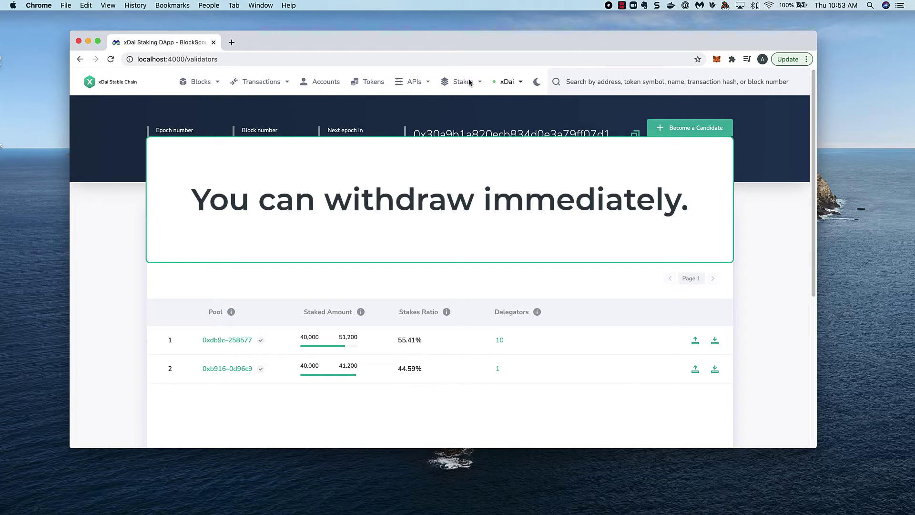
Step: From Stakes > Validators, add 300 STAKE to pool 0xb916–0d96c9 and approve it in MetaMask
click(465, 82)
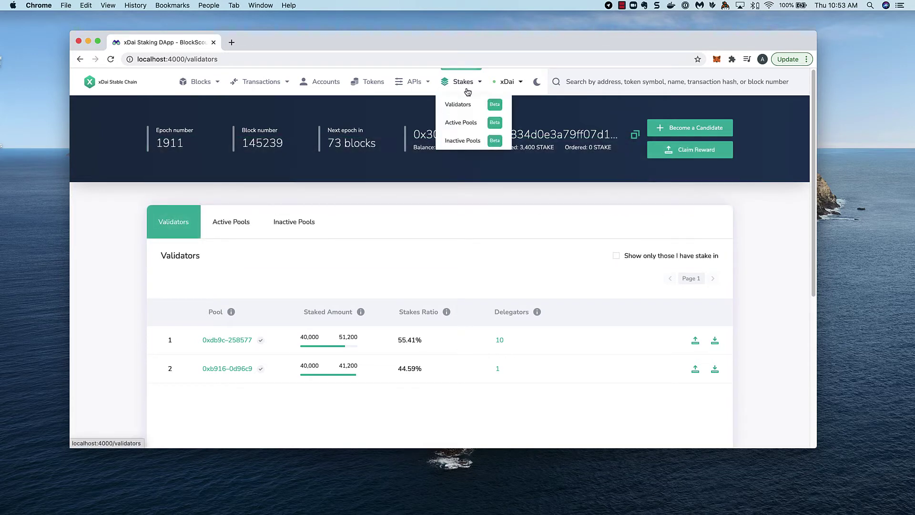
click(465, 105)
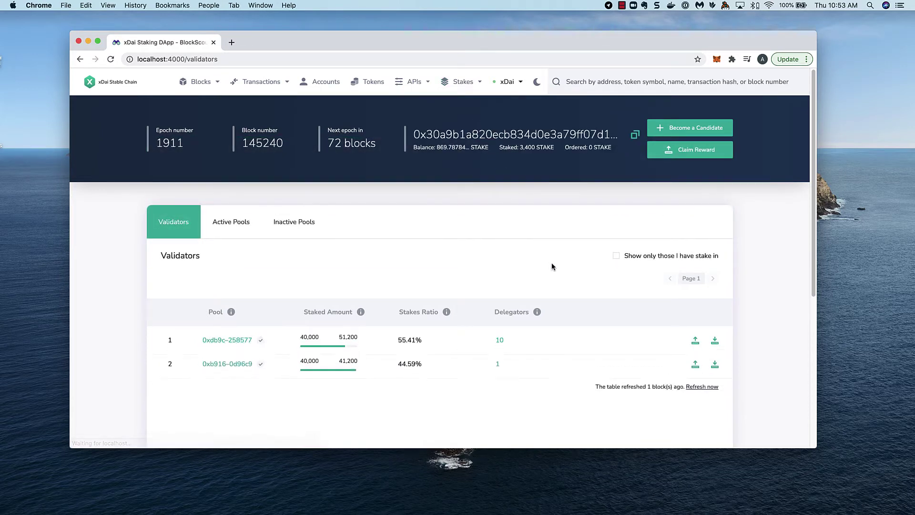
scroll(552, 266, down, 2)
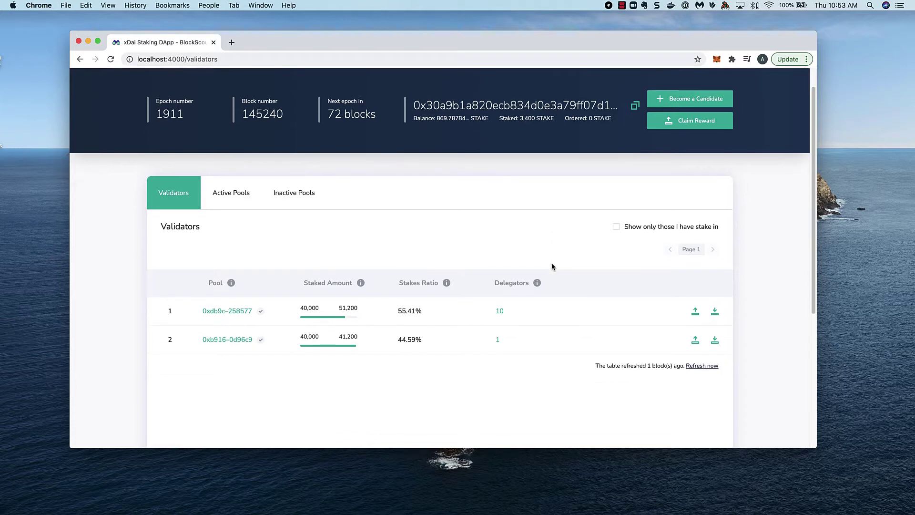
click(715, 340)
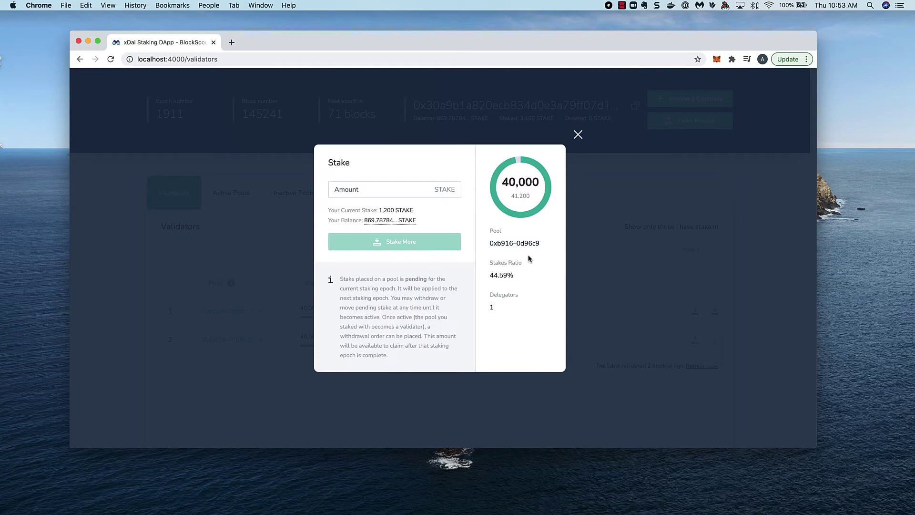
click(384, 190)
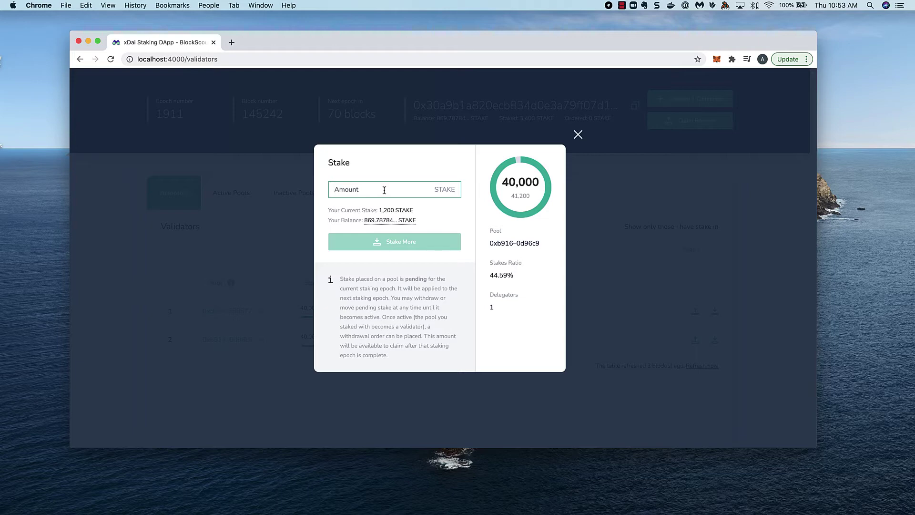
text(300)
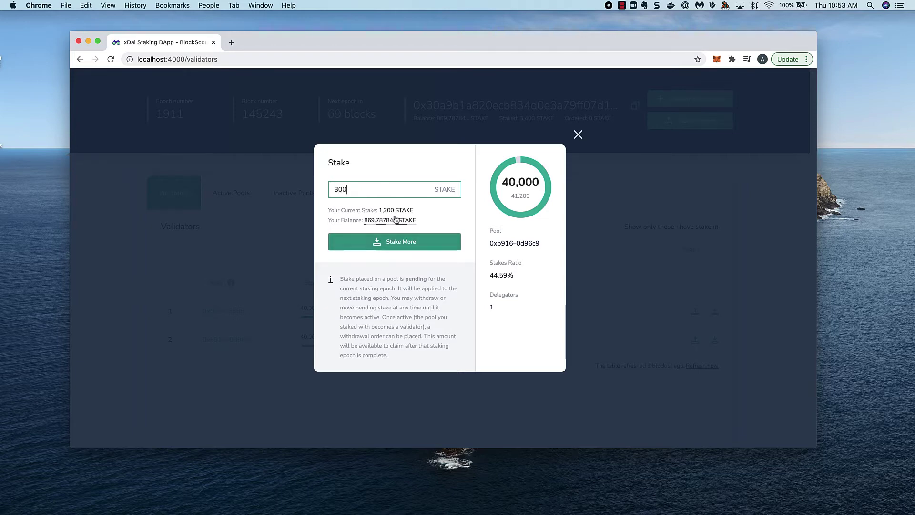
click(405, 243)
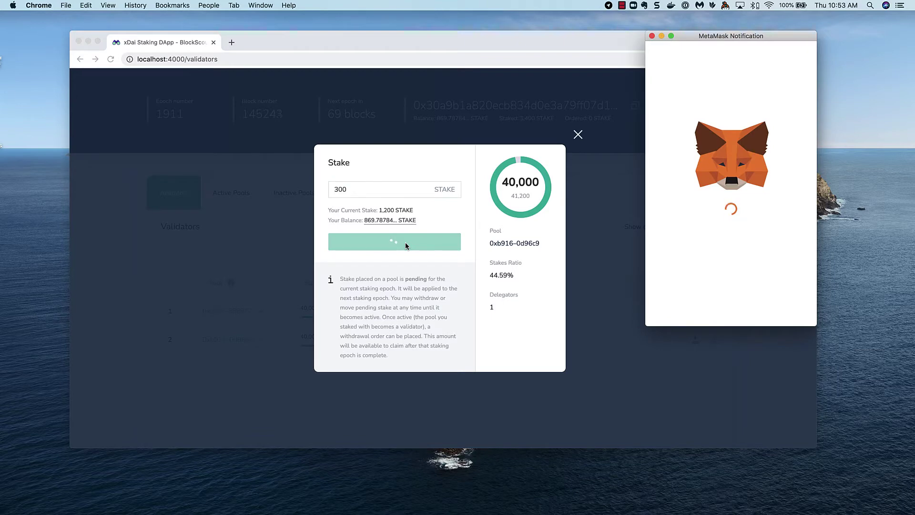
click(779, 311)
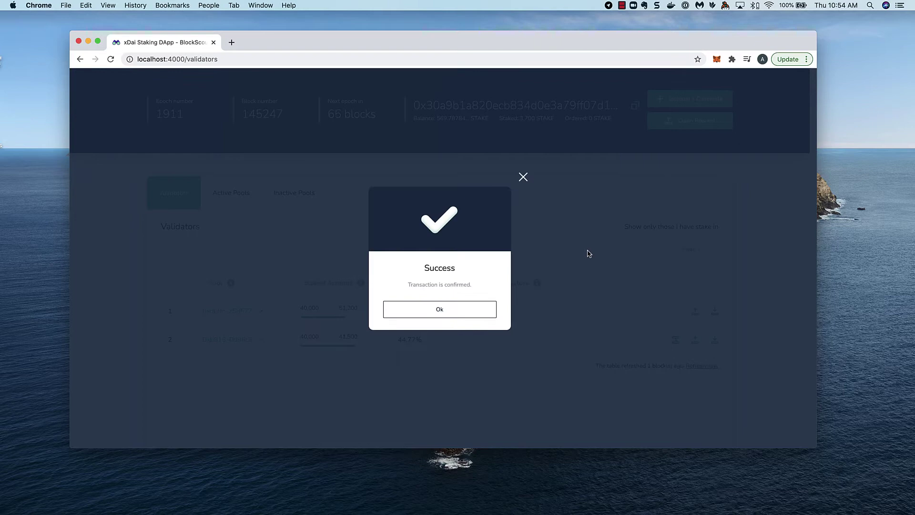
click(470, 312)
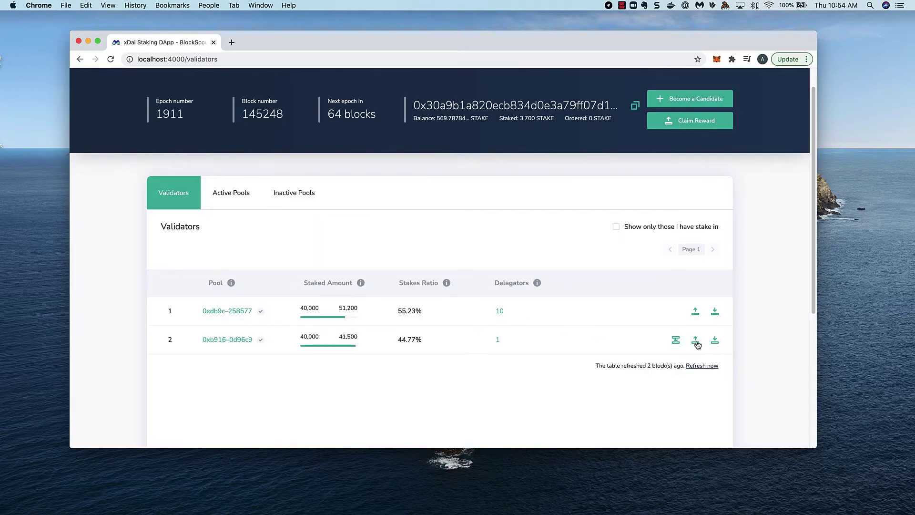
Step: Withdraw 200 STAKE right away from pool 0xb916–0d96c9 and approve it in MetaMask
click(696, 342)
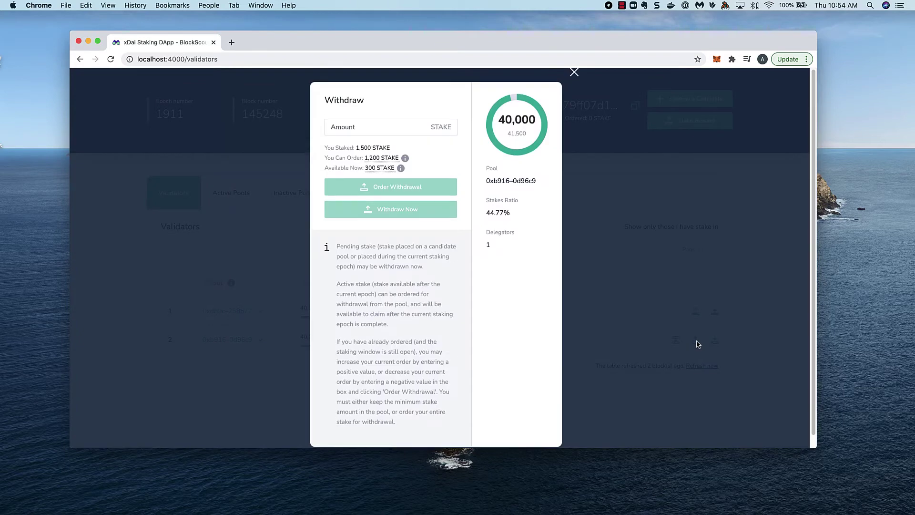
mouse_move(400, 169)
click(367, 126)
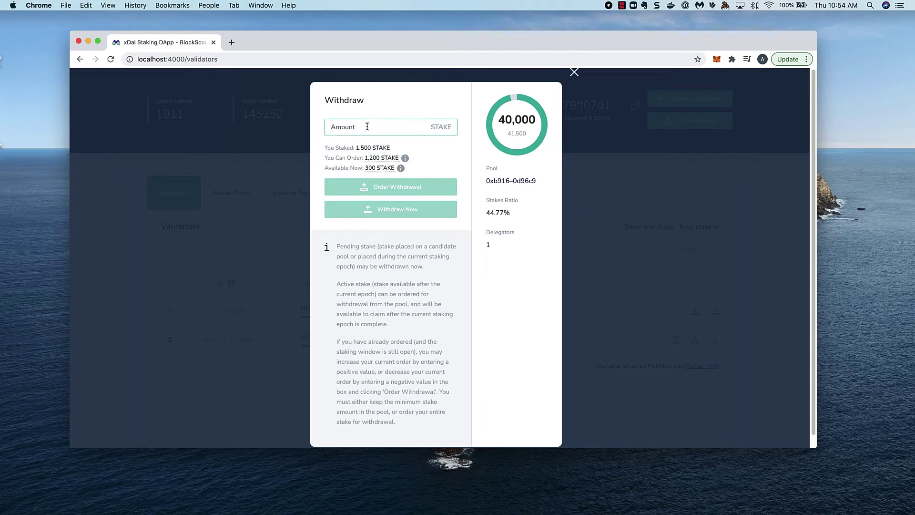
text(200)
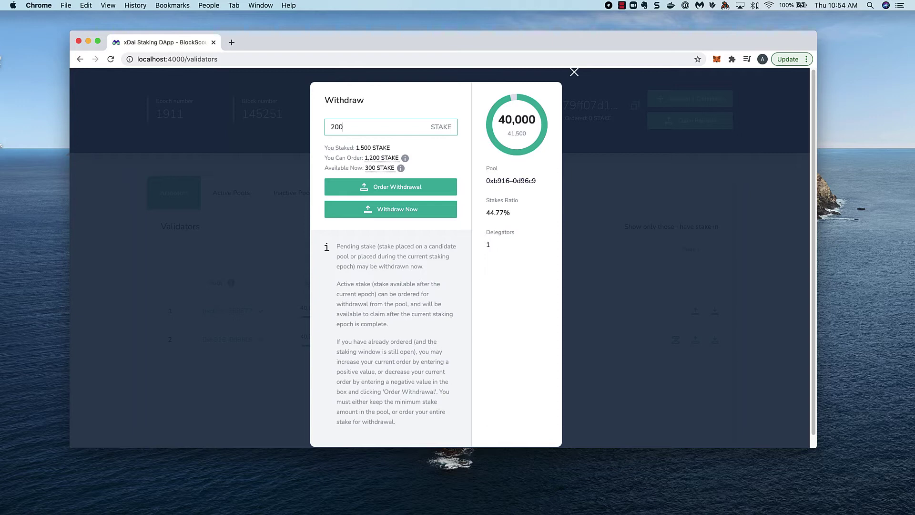
click(399, 210)
click(770, 308)
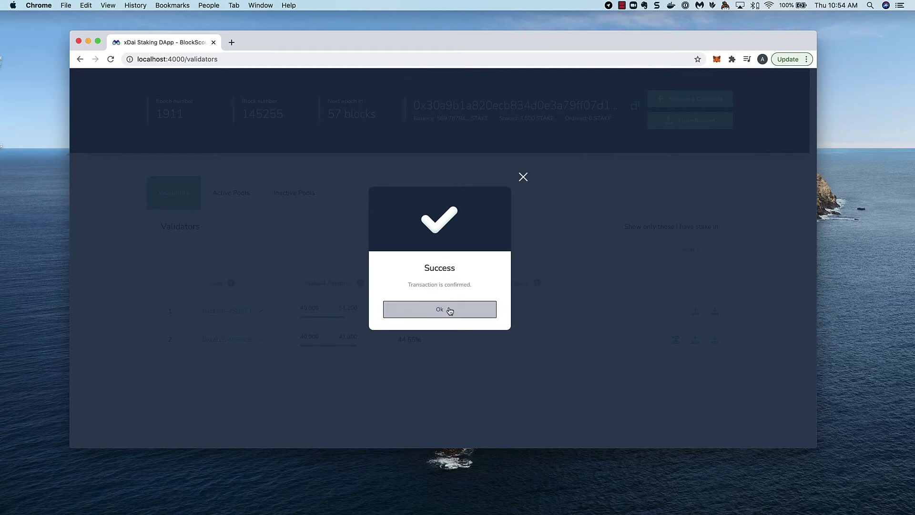
click(448, 310)
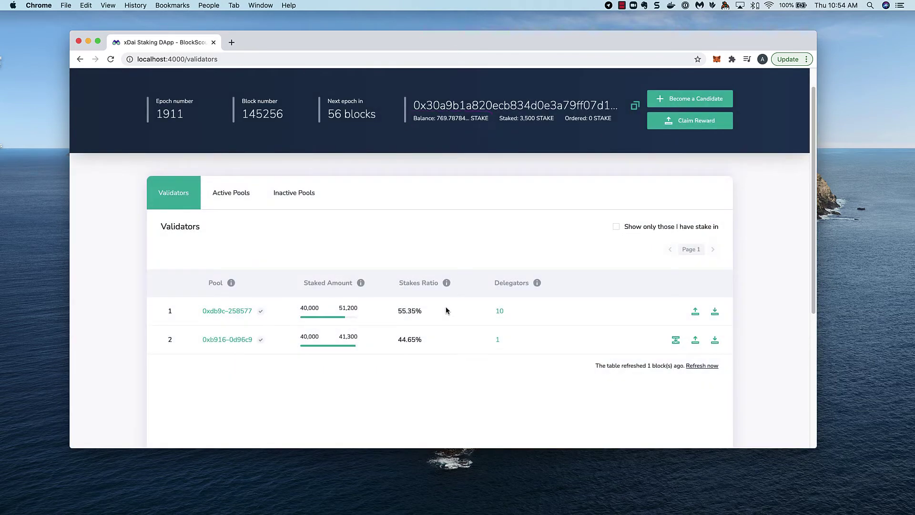
scroll(292, 221, down, 1)
Step: Show the Active Pools list to review both validator pools, with 0xb916–0d96c9 at 41,300
click(237, 195)
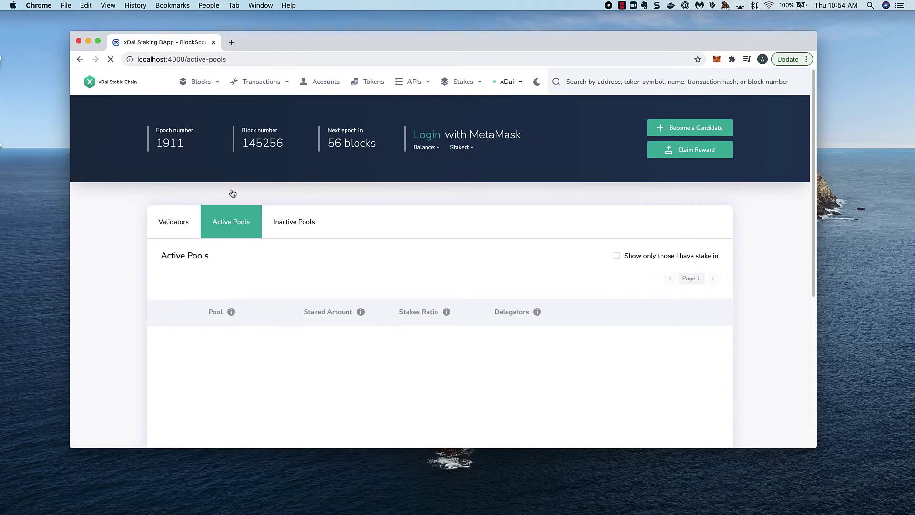
scroll(252, 276, down, 2)
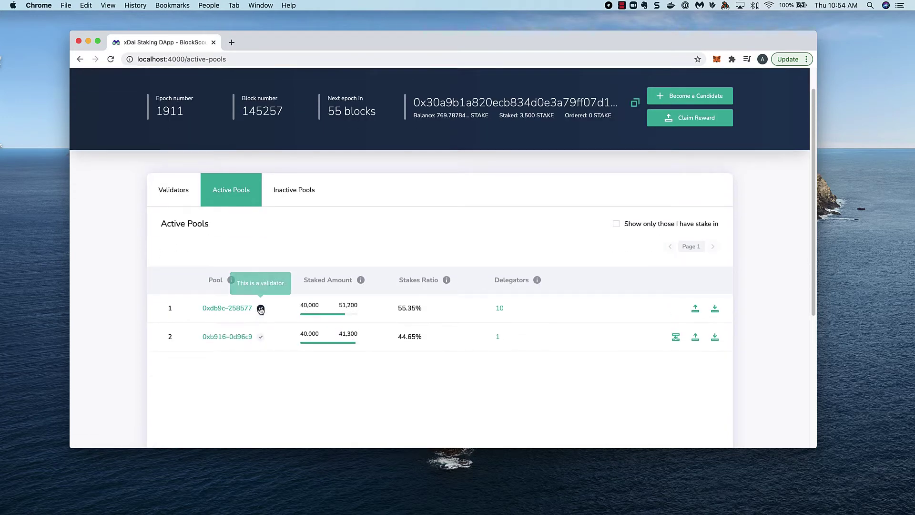
mouse_move(260, 338)
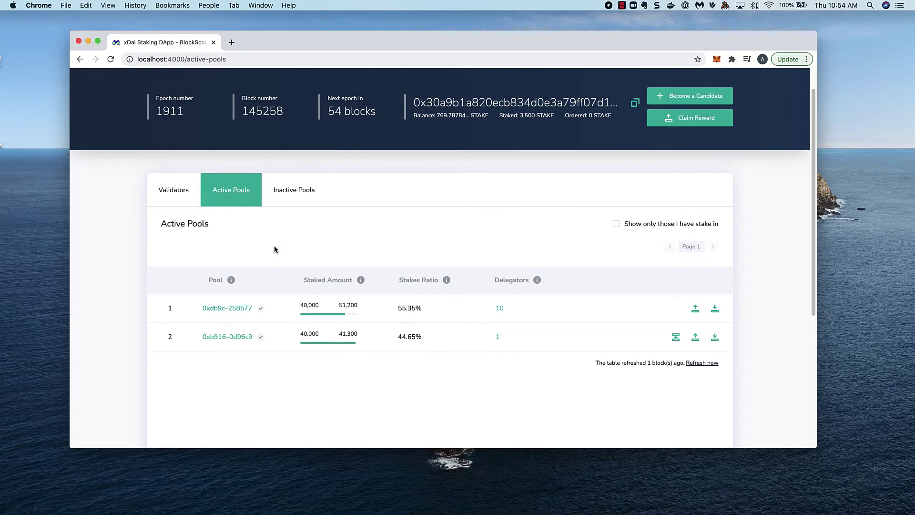
Step: In Inactive Pools, stake 1,200 STAKE on pool 0xb669–10e51e and approve it in MetaMask
click(292, 196)
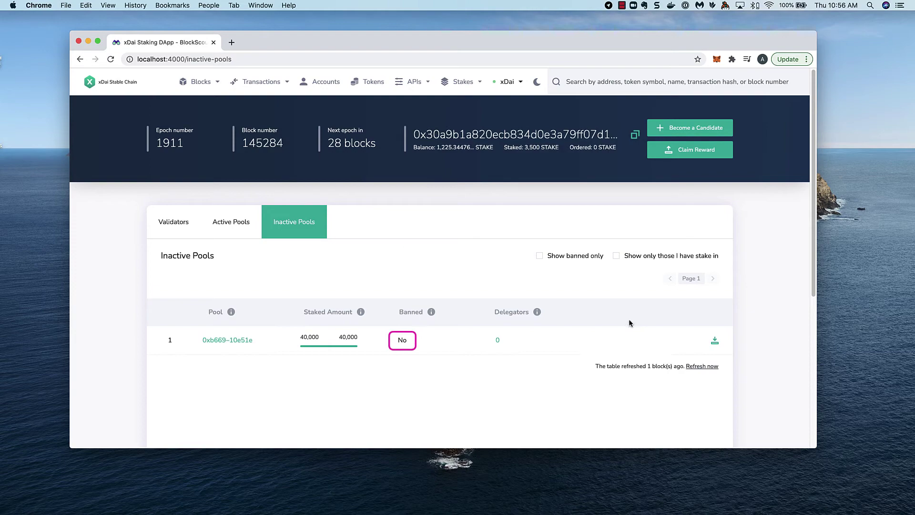
click(715, 342)
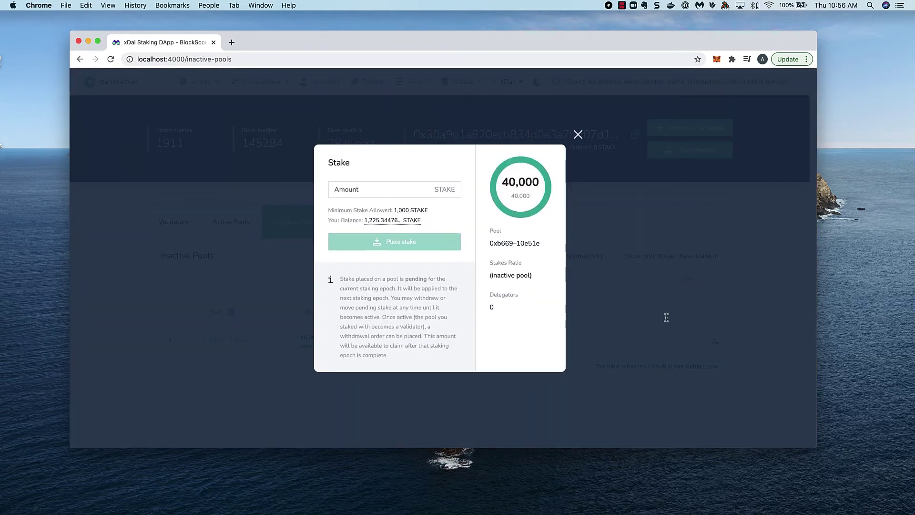
click(402, 190)
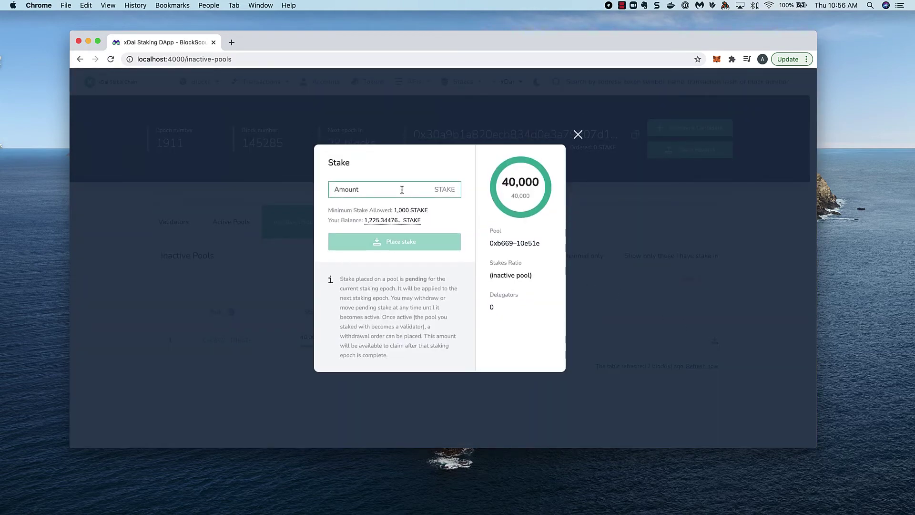
text(1200)
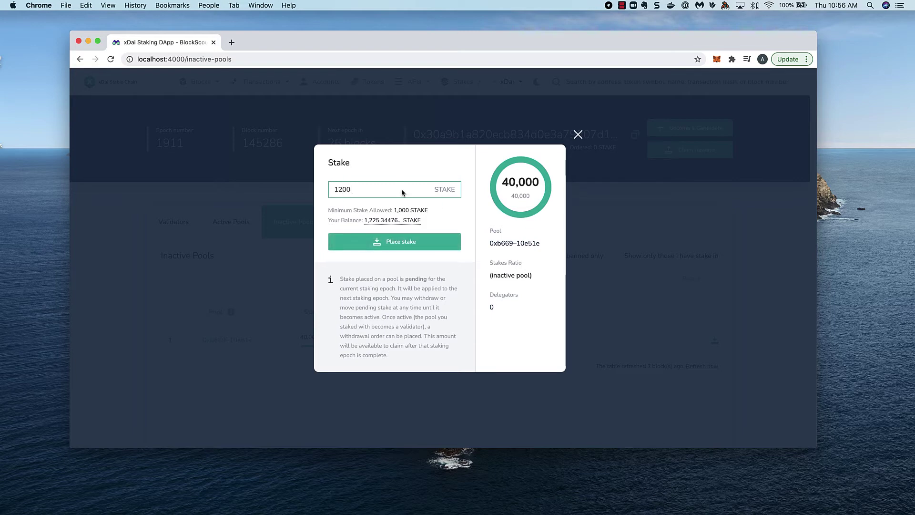
click(382, 245)
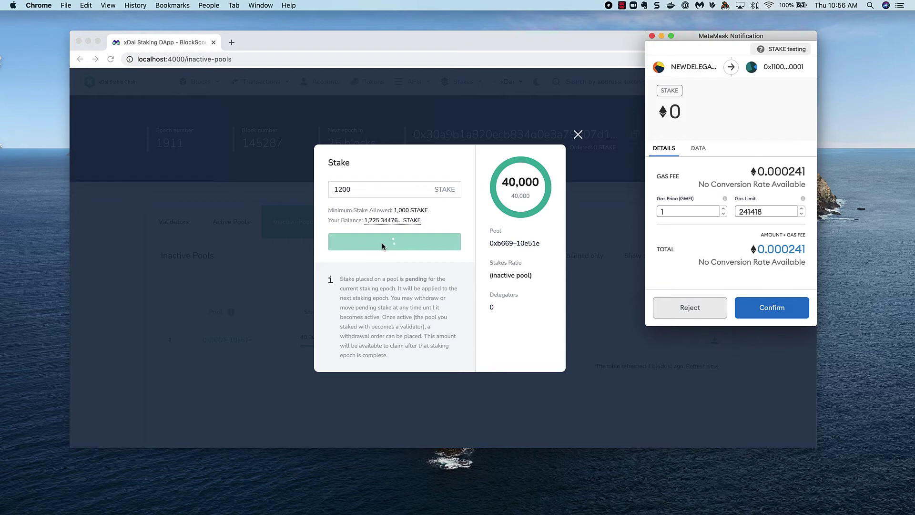
click(772, 308)
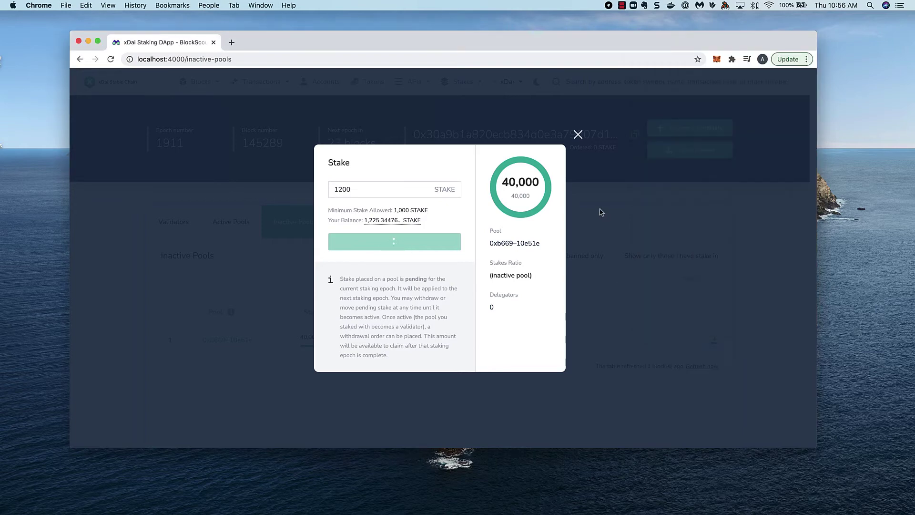
click(439, 309)
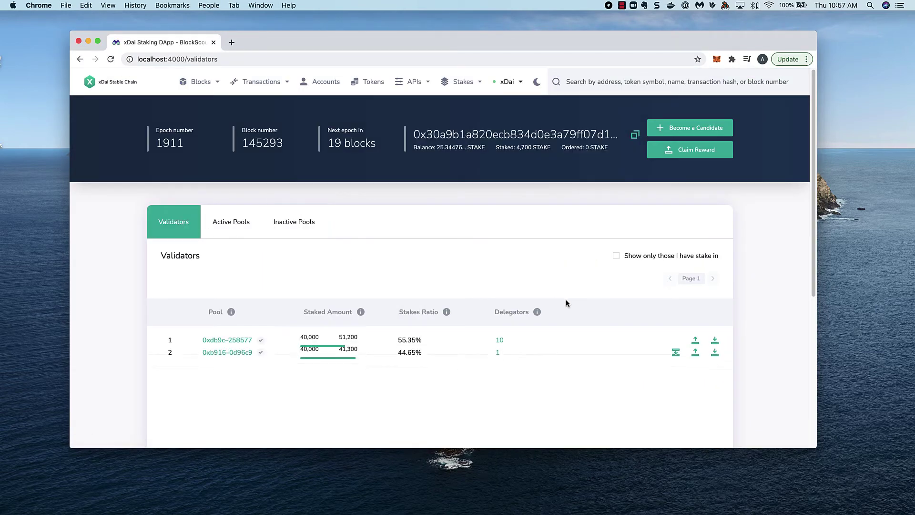
scroll(566, 303, down, 1)
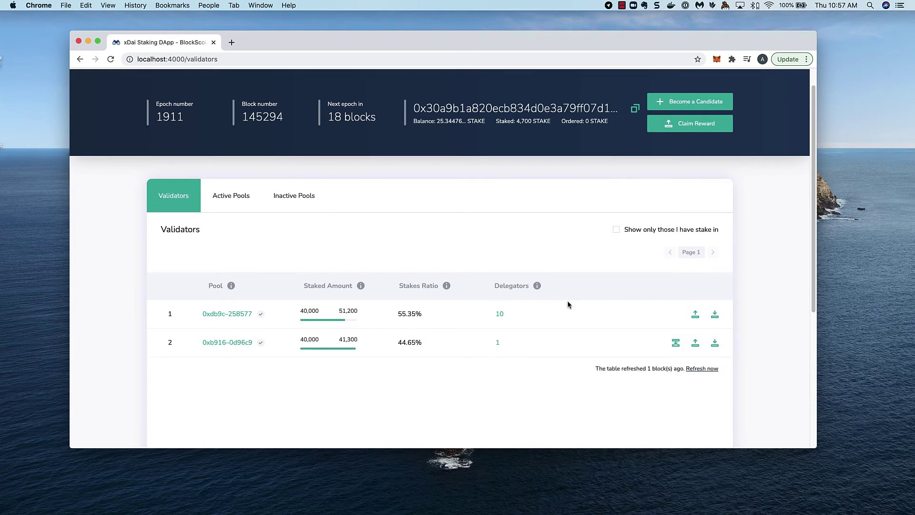
click(696, 343)
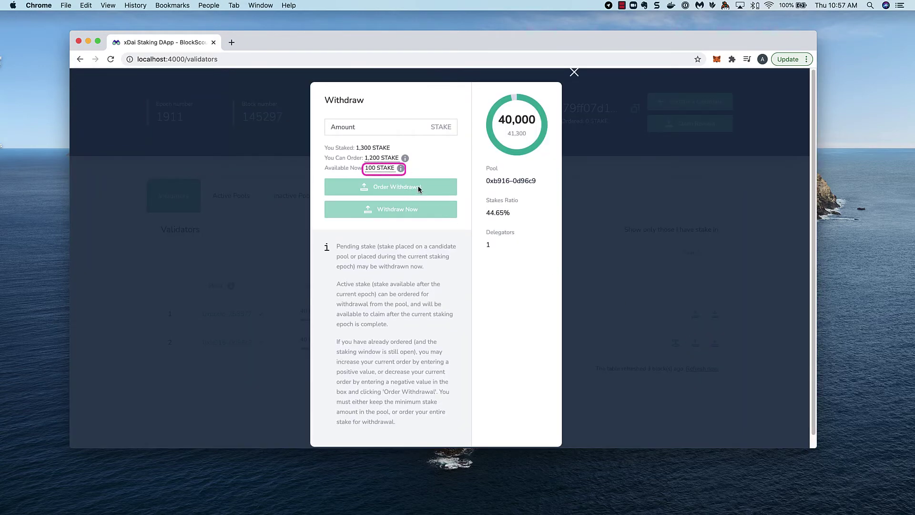
click(574, 72)
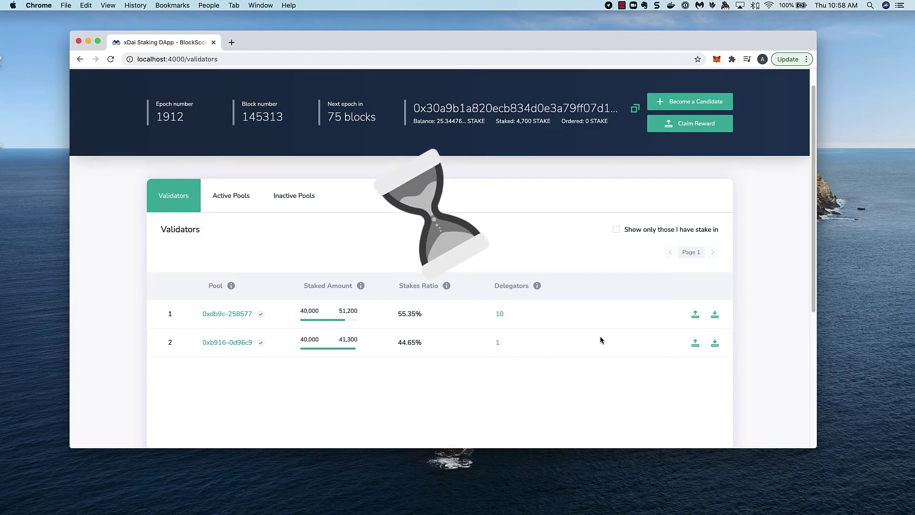
click(698, 347)
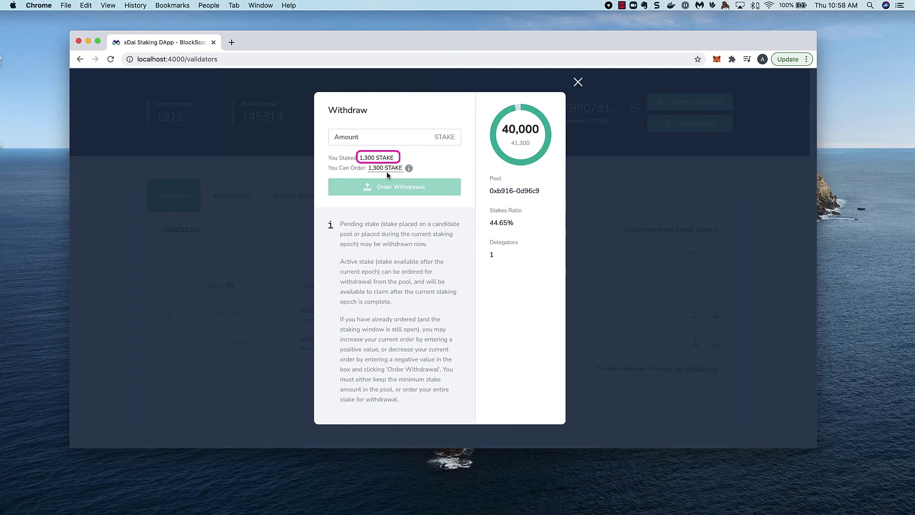
click(578, 83)
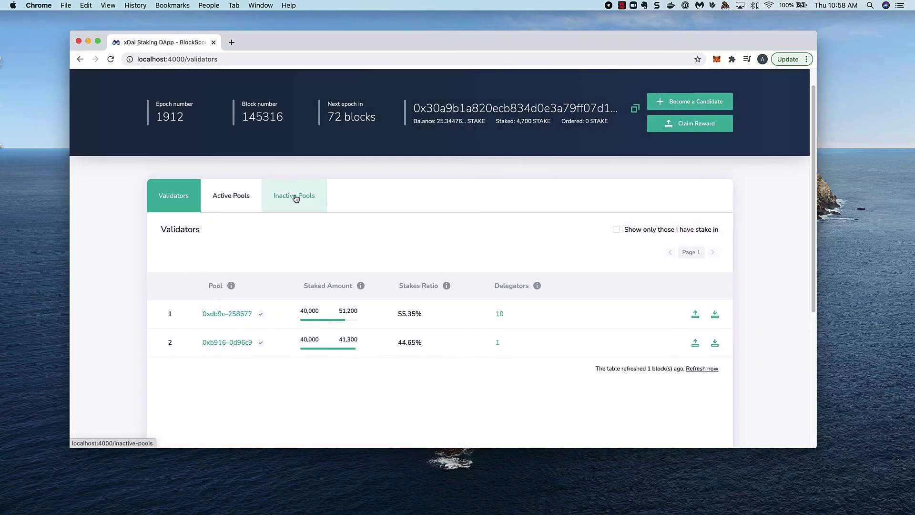
Step: In Inactive Pools, withdraw 200 STAKE now from pool 0xb669–10e51e, correcting the mistyped 300
click(296, 199)
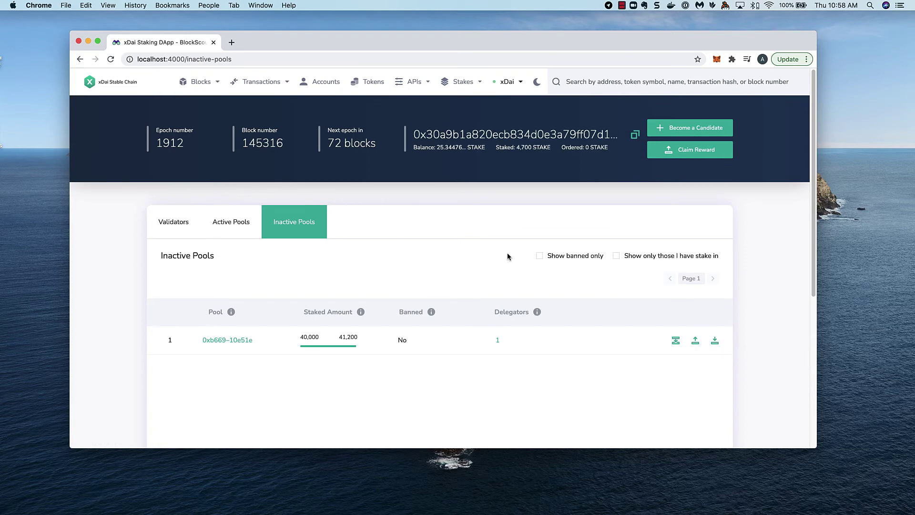
click(695, 341)
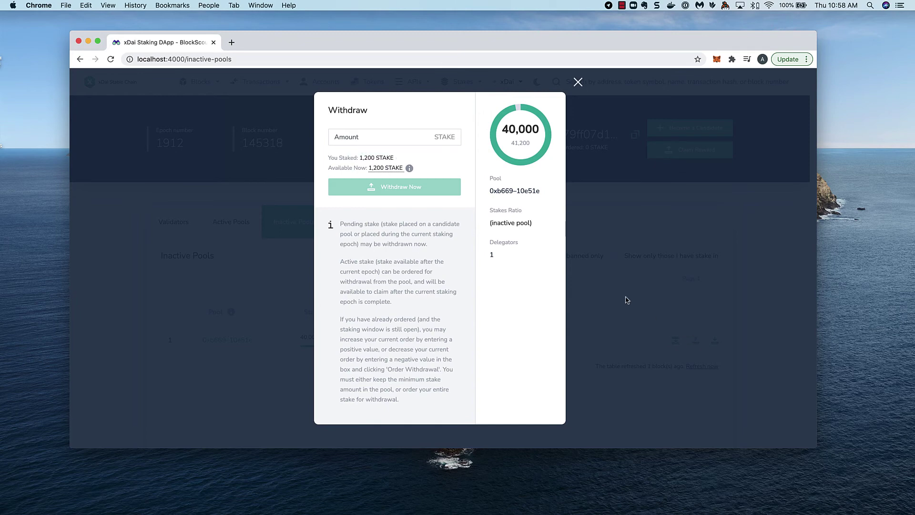
click(385, 138)
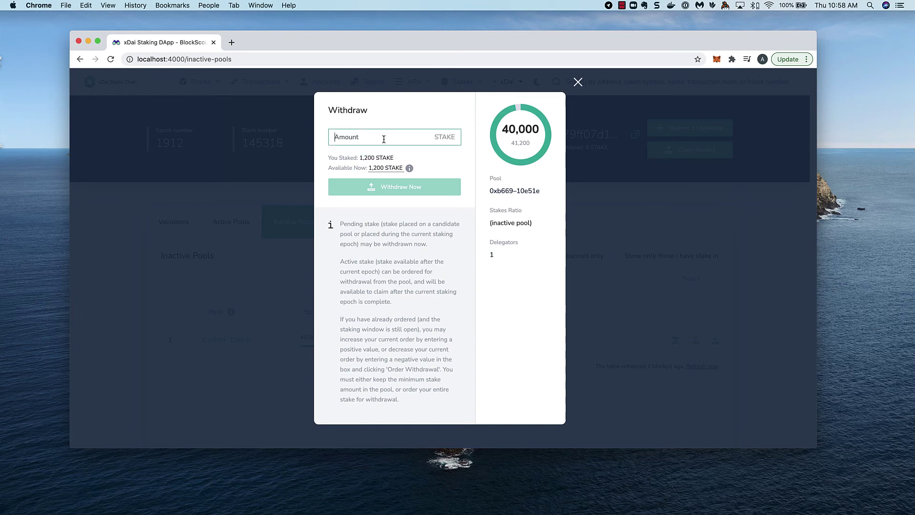
text(300)
key(super+a)
text(2)
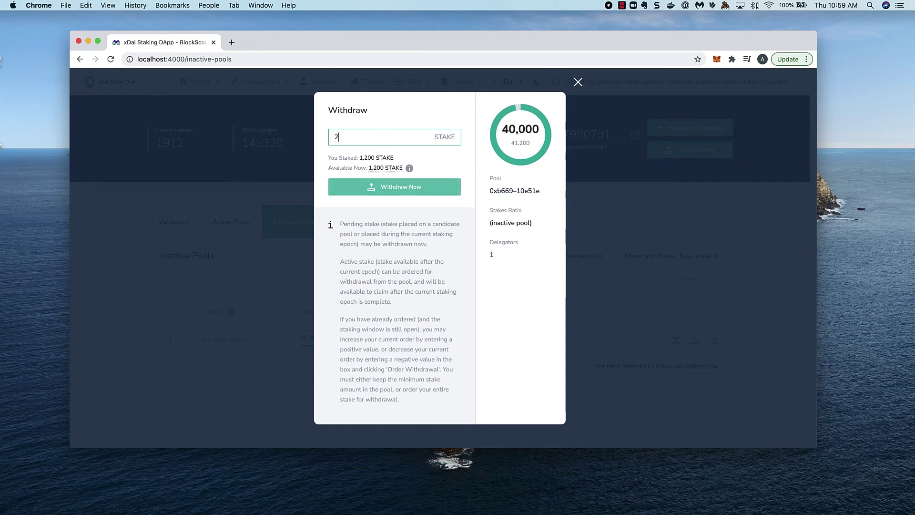
text(00)
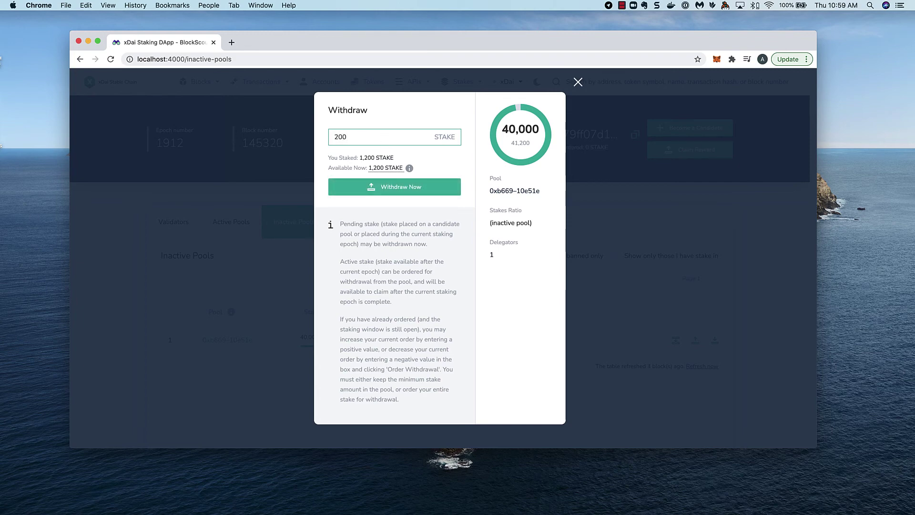
click(387, 186)
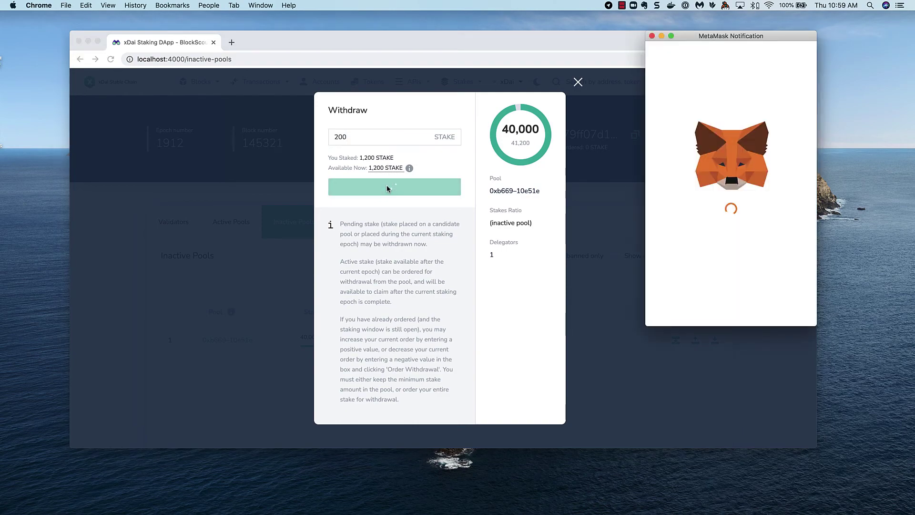
click(613, 230)
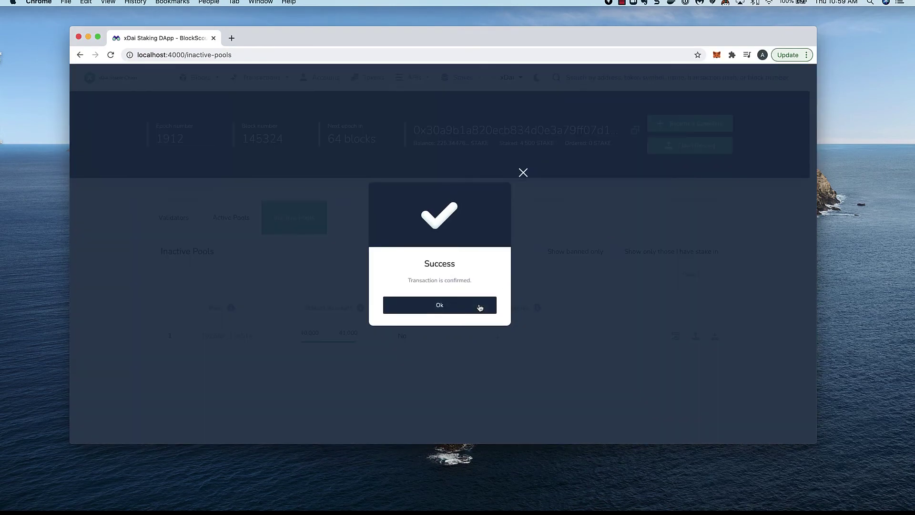
click(479, 303)
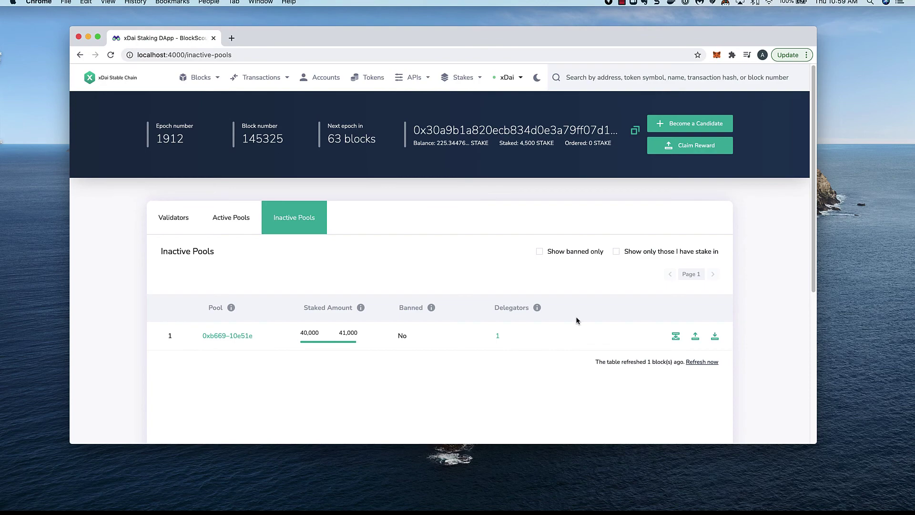
Step: Withdraw the last 1,000 STAKE from inactive pool 0xb669–10e51e and approve it in MetaMask
click(696, 337)
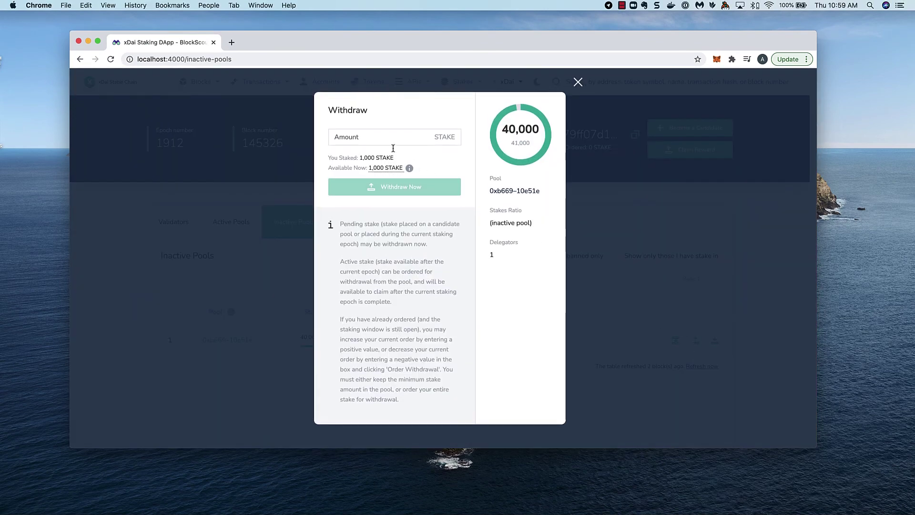
click(376, 137)
text(1000)
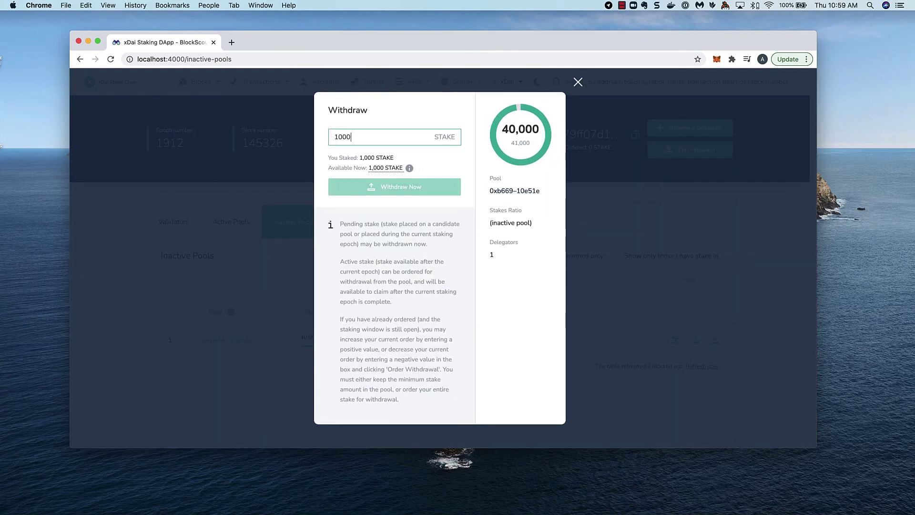
click(429, 189)
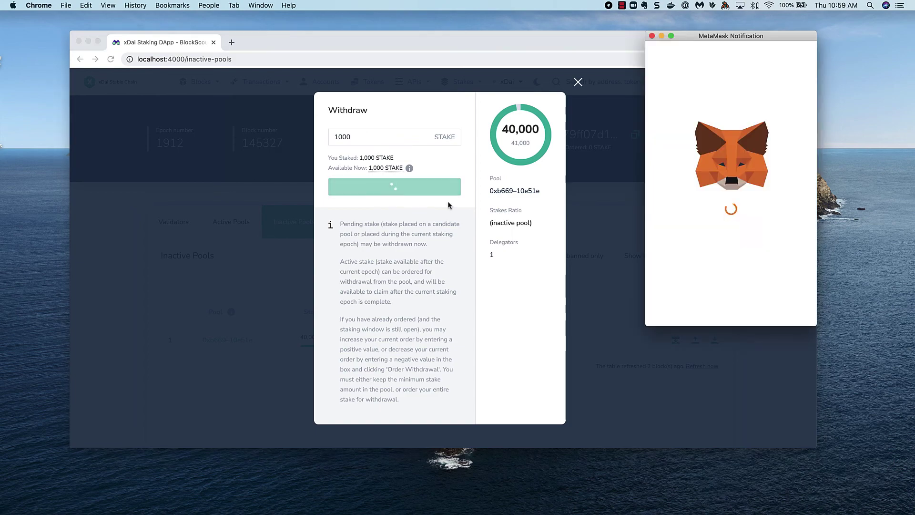
click(762, 311)
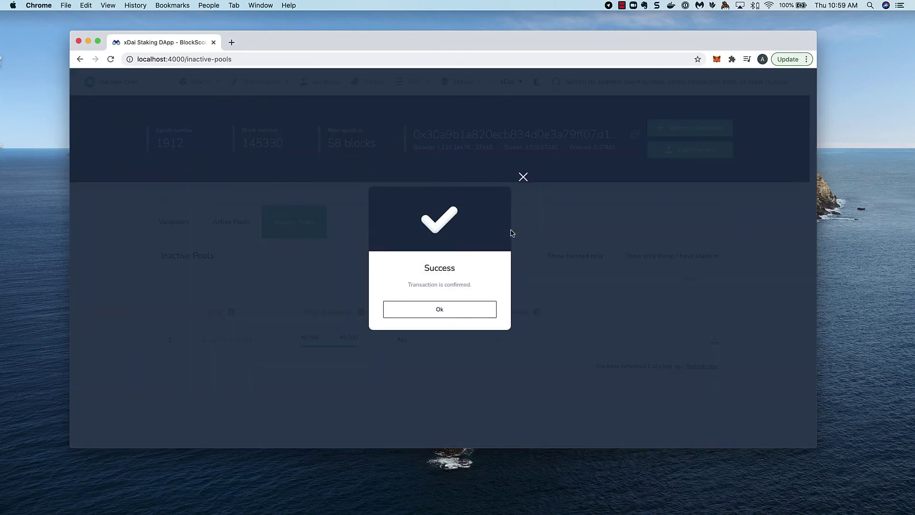
click(444, 313)
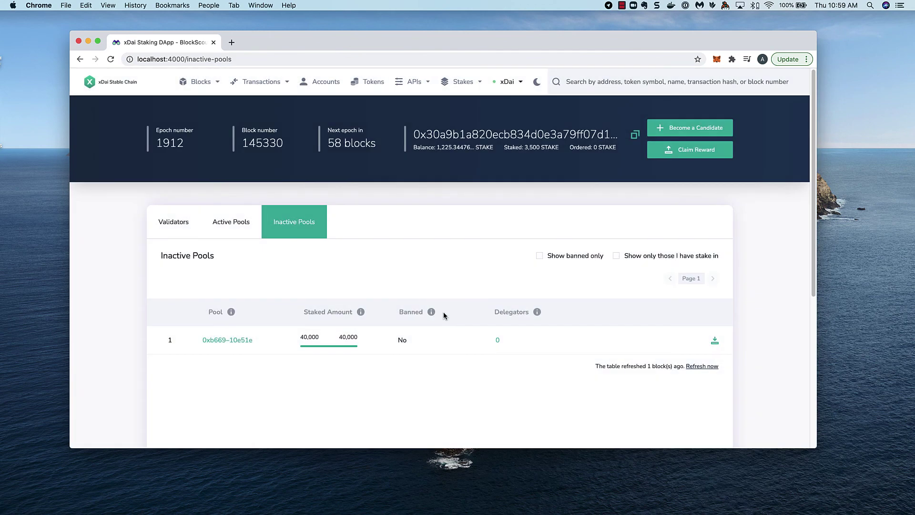